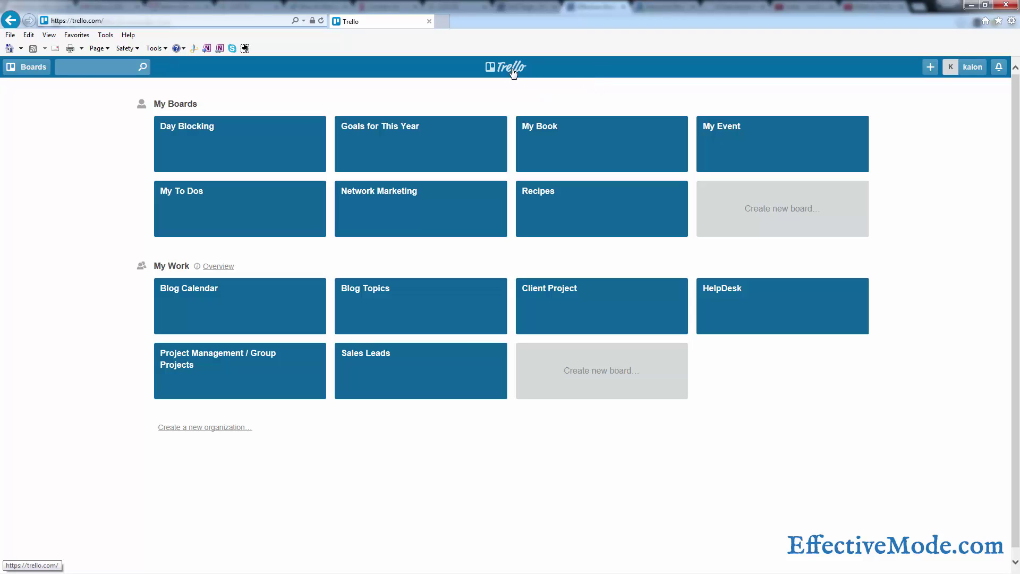
# Step: Open the My Event board tile from the Trello boards page
pyautogui.click(736, 146)
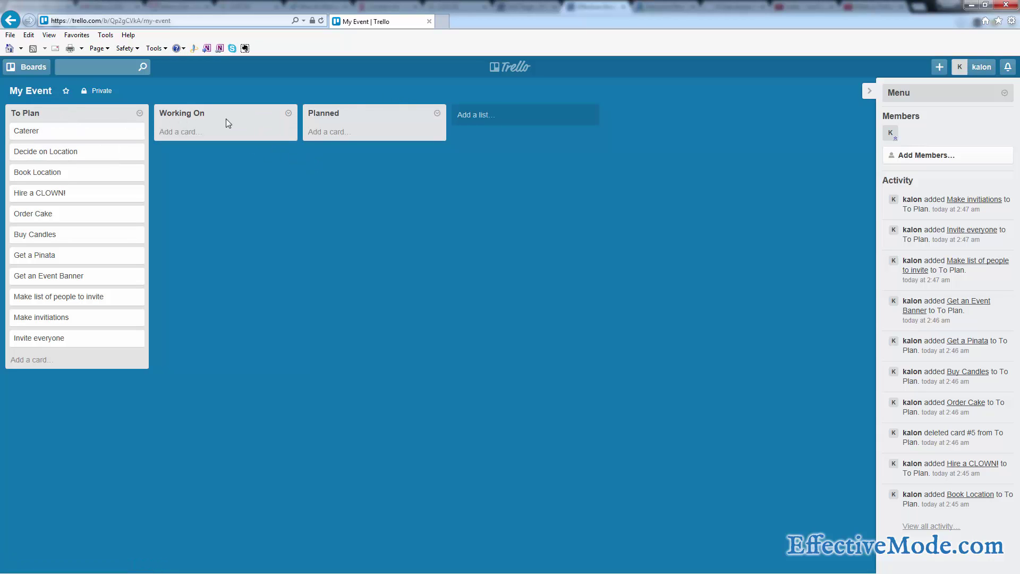
# Step: Add two new lists to the board, Delegated and Me
pyautogui.click(493, 116)
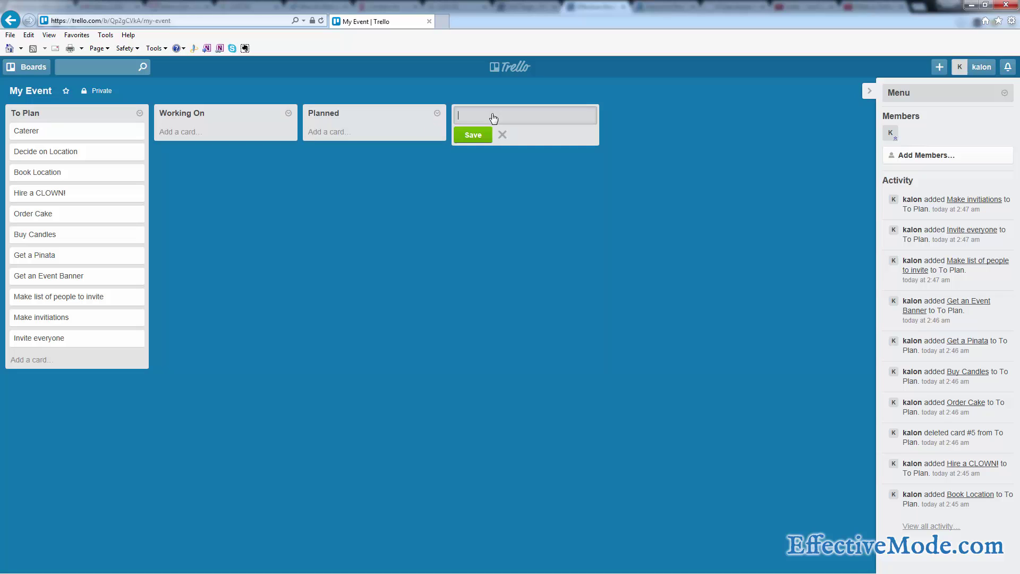
pyautogui.write('Delegated')
pyautogui.press('Return')
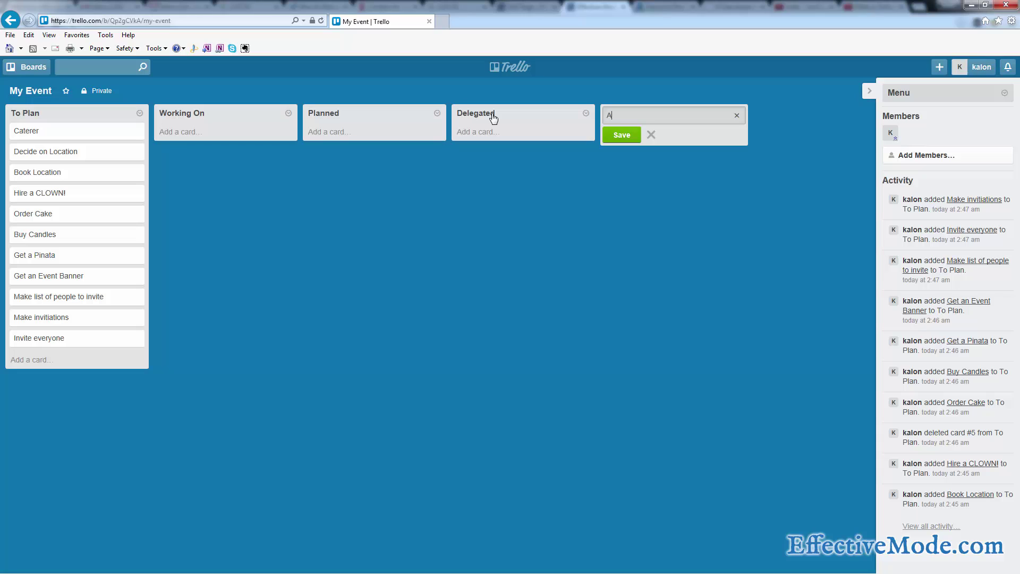
pyautogui.write('Assigned to Me')
pyautogui.hotkey('shift', 'Home')
pyautogui.press('BackSpace')
pyautogui.press('Return')
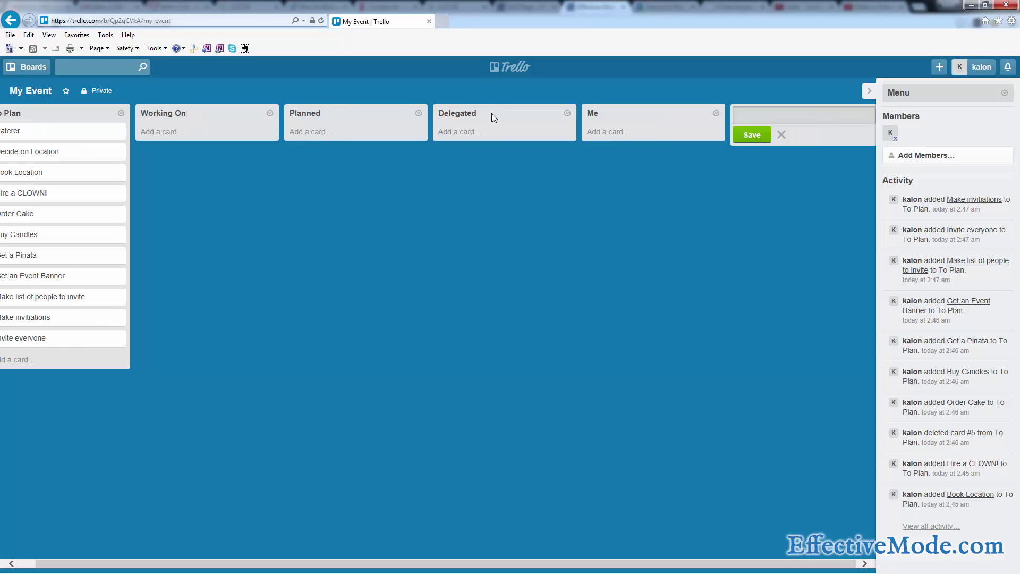
# Step: Rename the Delegated list to the first helper's name
pyautogui.click(473, 116)
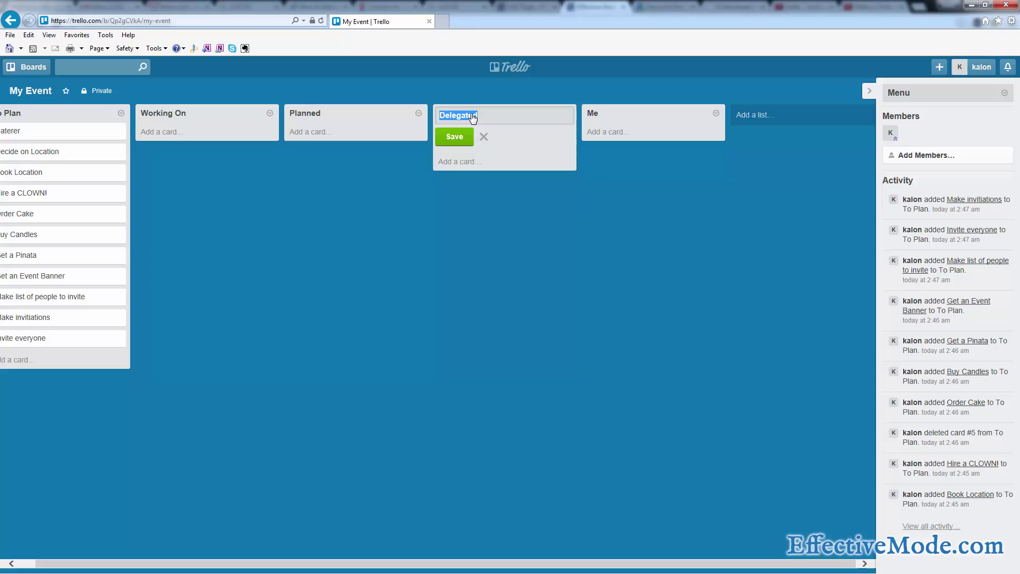
pyautogui.write('Amy')
pyautogui.press('Return')
# Step: Add a list for the second helper and archive the Planned list
pyautogui.click(767, 116)
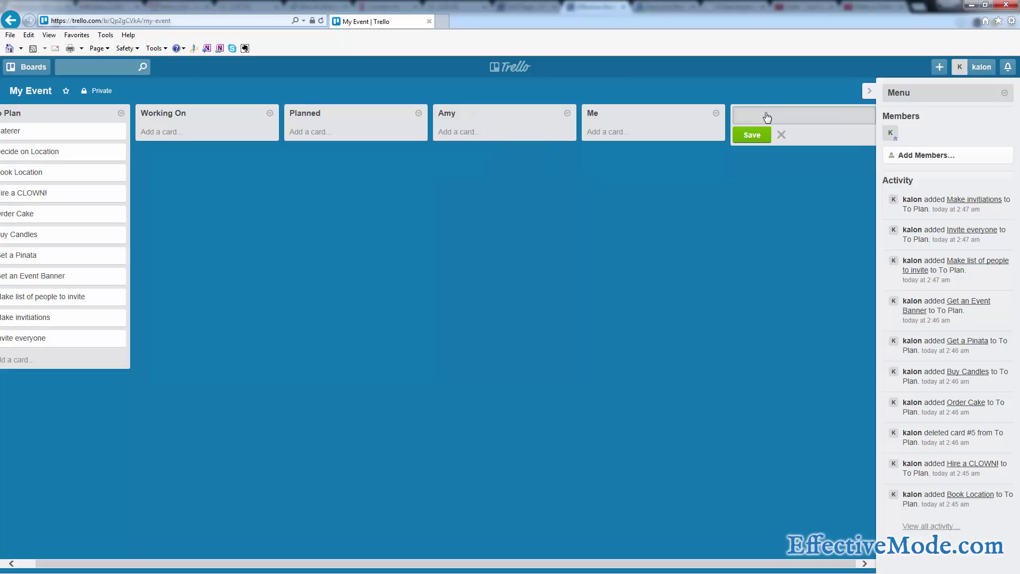
pyautogui.write('Billy')
pyautogui.press('Return')
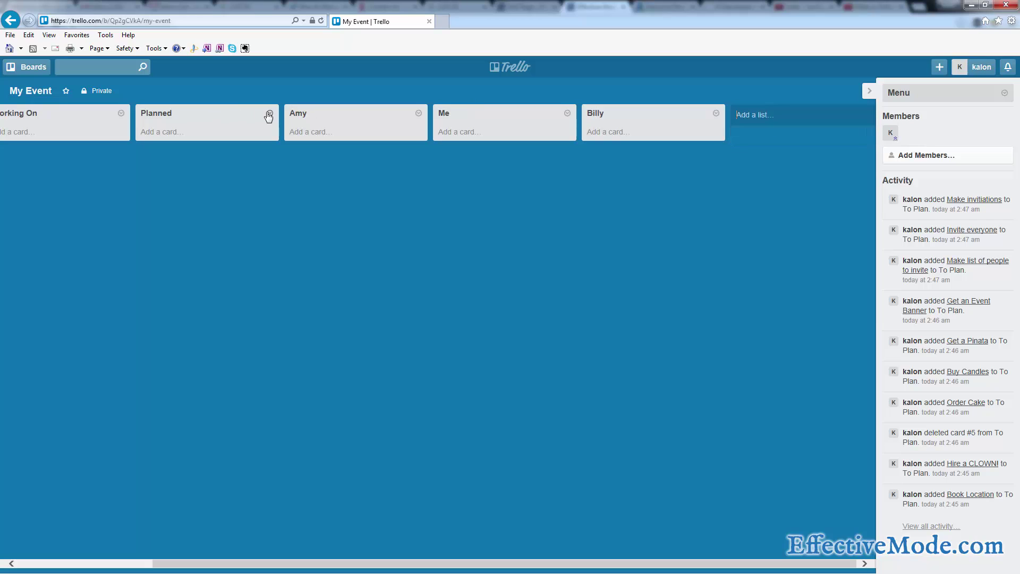
pyautogui.click(270, 113)
pyautogui.click(300, 272)
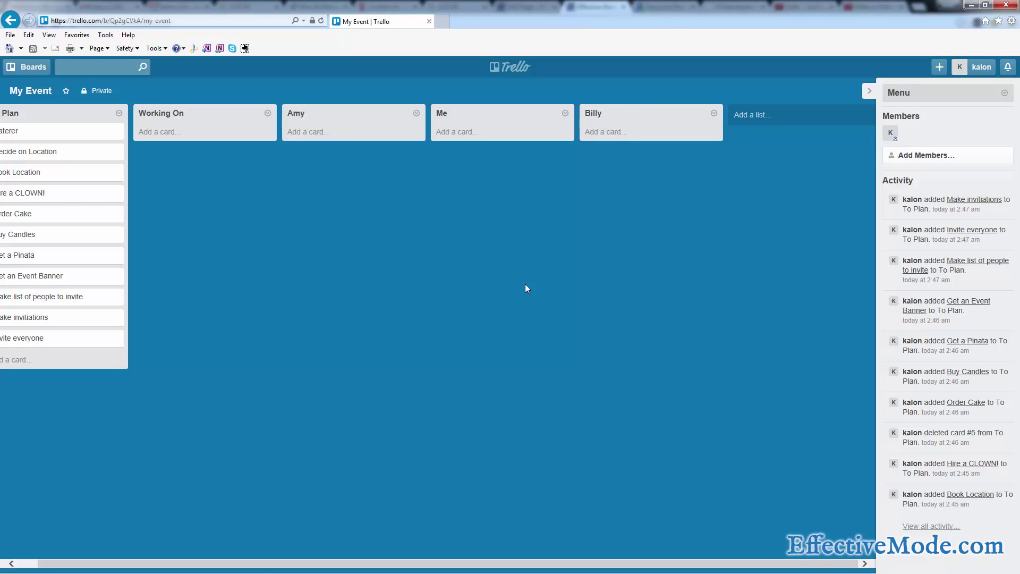
pyautogui.moveTo(269, 564); pyautogui.dragTo(250, 565)
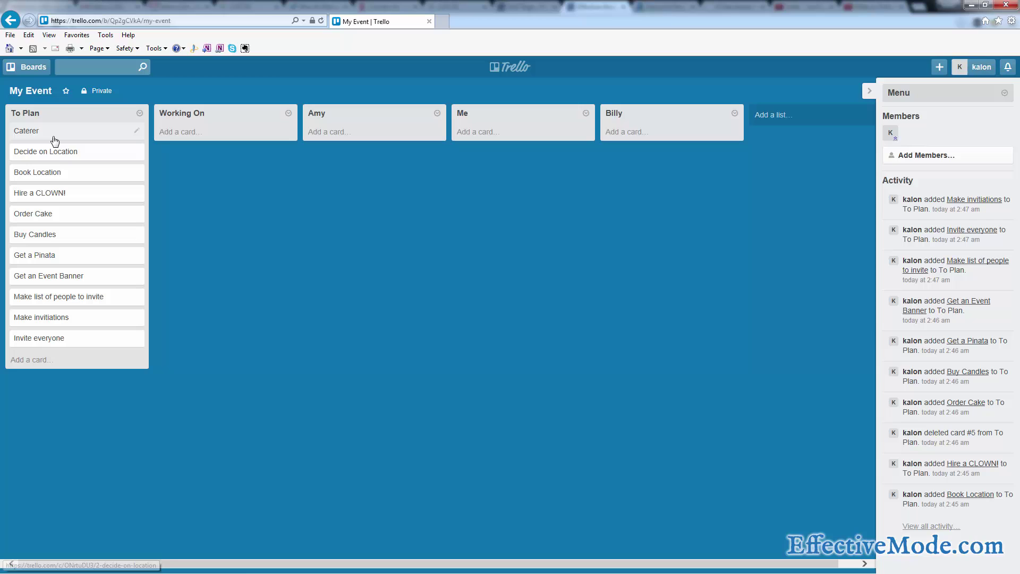
# Step: Move Caterer, Decide on Location and Book Location to Me; Hire a CLOWN!, Order Cake, Buy Candles to helpers
pyautogui.moveTo(57, 138); pyautogui.dragTo(493, 137)
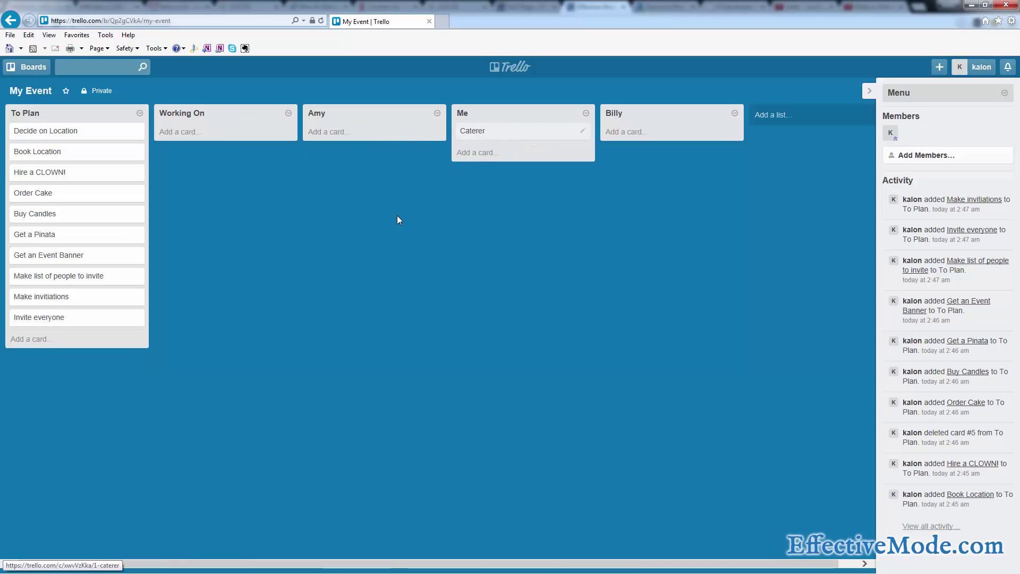
pyautogui.moveTo(60, 134); pyautogui.dragTo(510, 157)
pyautogui.moveTo(60, 134); pyautogui.dragTo(500, 192)
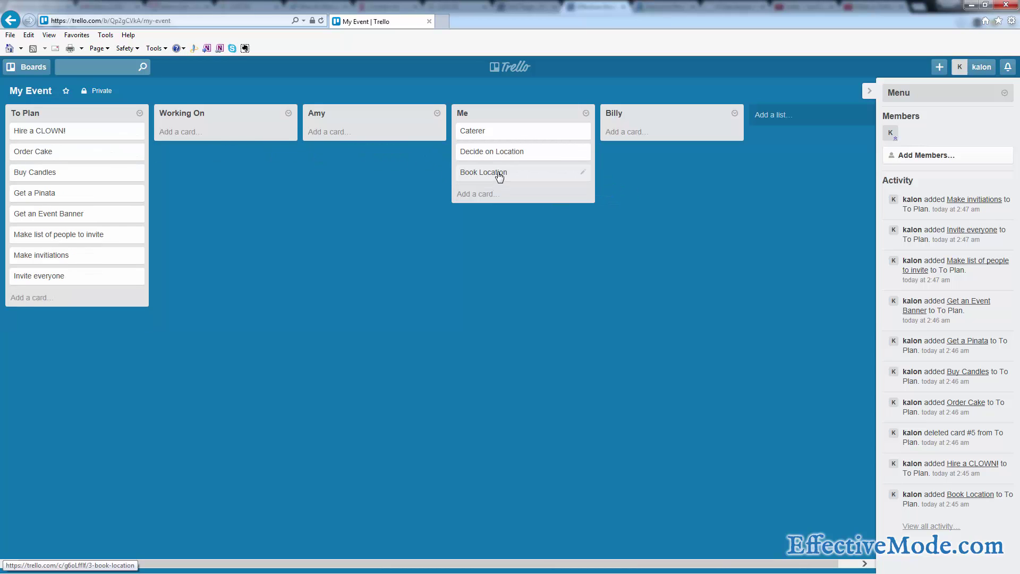
pyautogui.moveTo(96, 134); pyautogui.dragTo(378, 139)
pyautogui.moveTo(81, 139); pyautogui.dragTo(678, 140)
pyautogui.moveTo(76, 138); pyautogui.dragTo(669, 167)
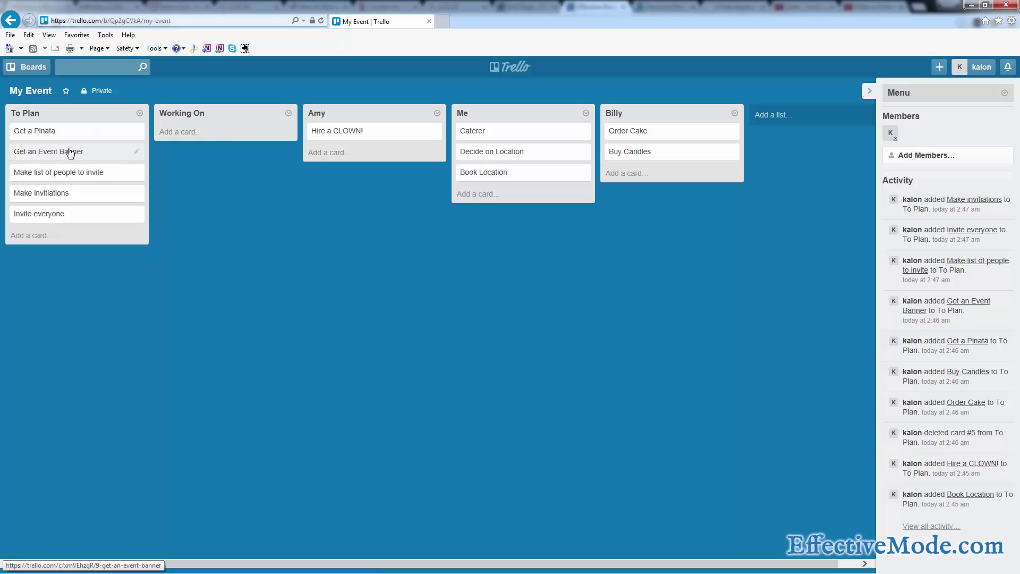
# Step: Give Event Banner and Pinata to the second helper, and the three invitation cards to the first
pyautogui.moveTo(71, 153); pyautogui.dragTo(388, 160)
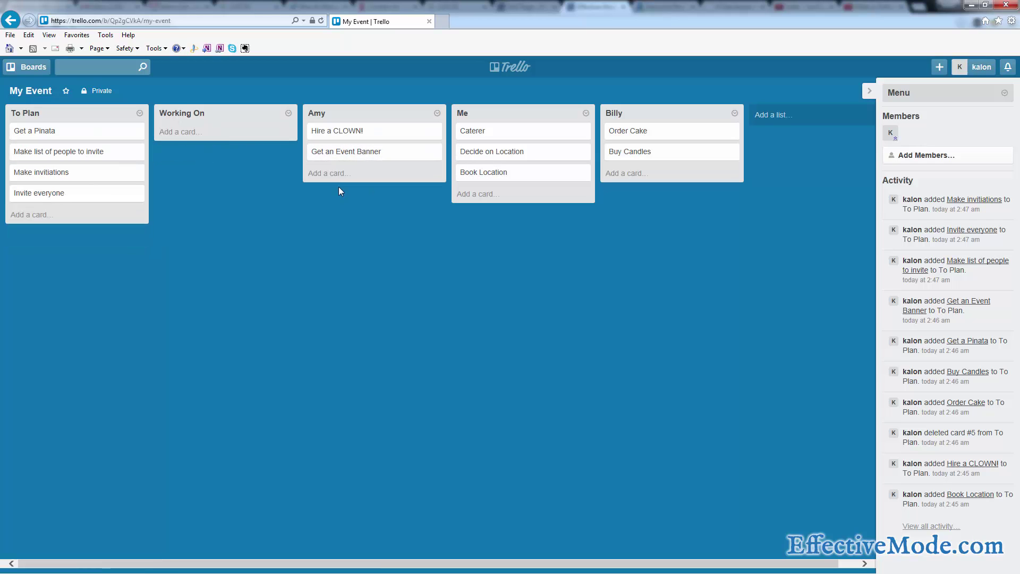
pyautogui.moveTo(311, 151); pyautogui.dragTo(638, 178)
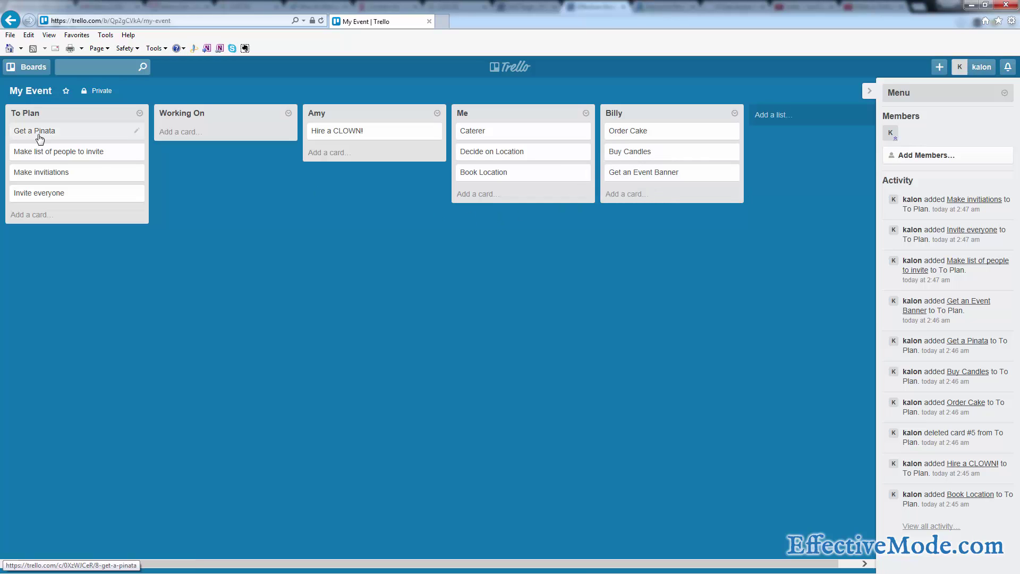
pyautogui.moveTo(46, 135); pyautogui.dragTo(644, 208)
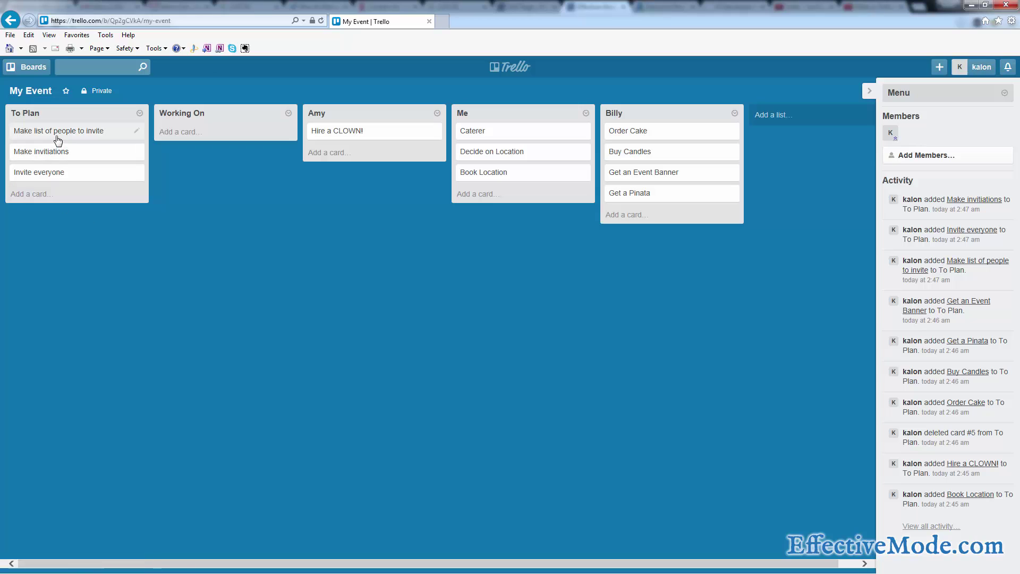
pyautogui.moveTo(57, 139); pyautogui.dragTo(348, 162)
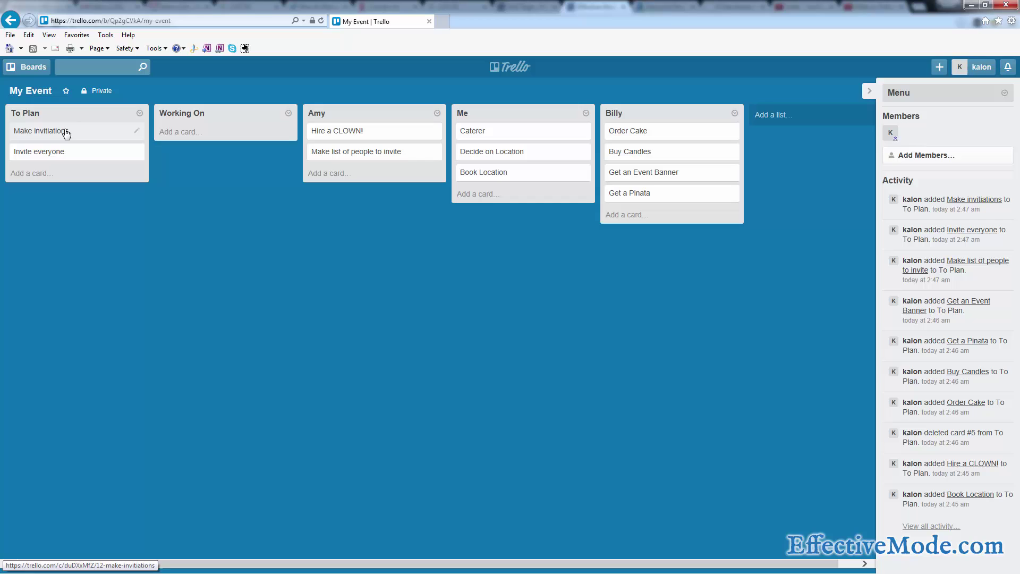
pyautogui.moveTo(66, 133); pyautogui.dragTo(340, 173)
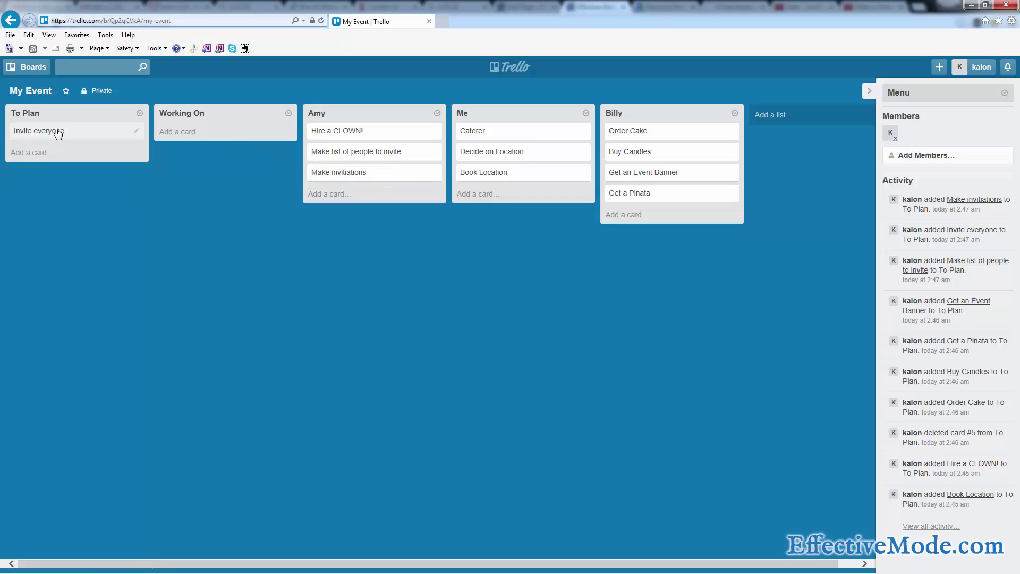
pyautogui.moveTo(58, 134); pyautogui.dragTo(313, 220)
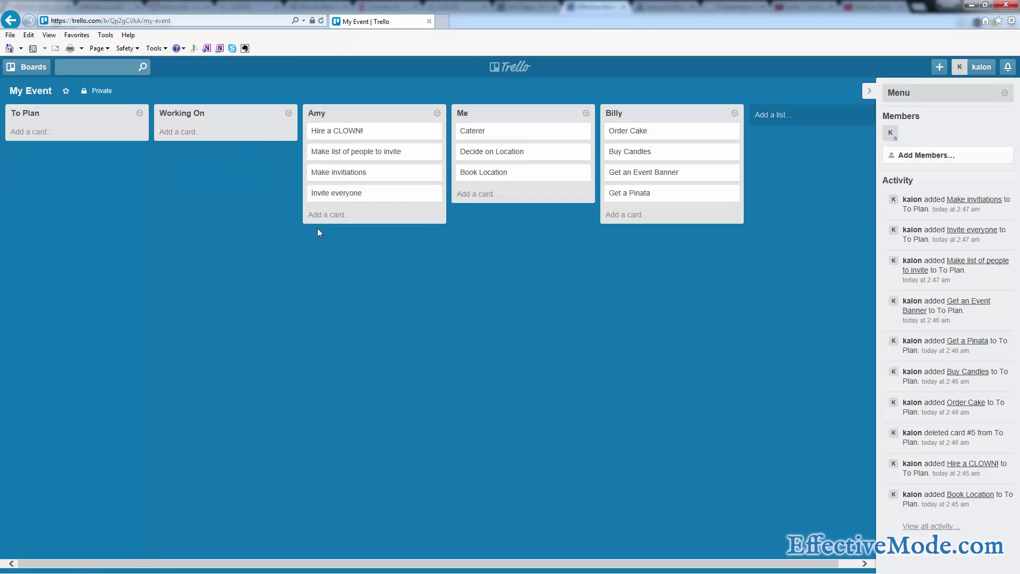
# Step: Create a new list named 'Taken Care Of'
pyautogui.click(781, 117)
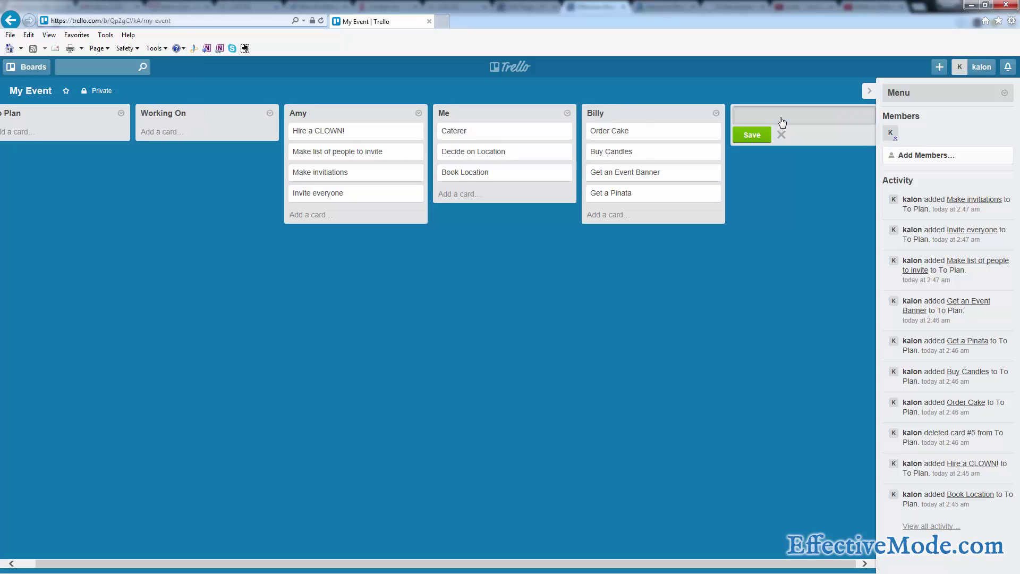
pyautogui.write('Taken Care')
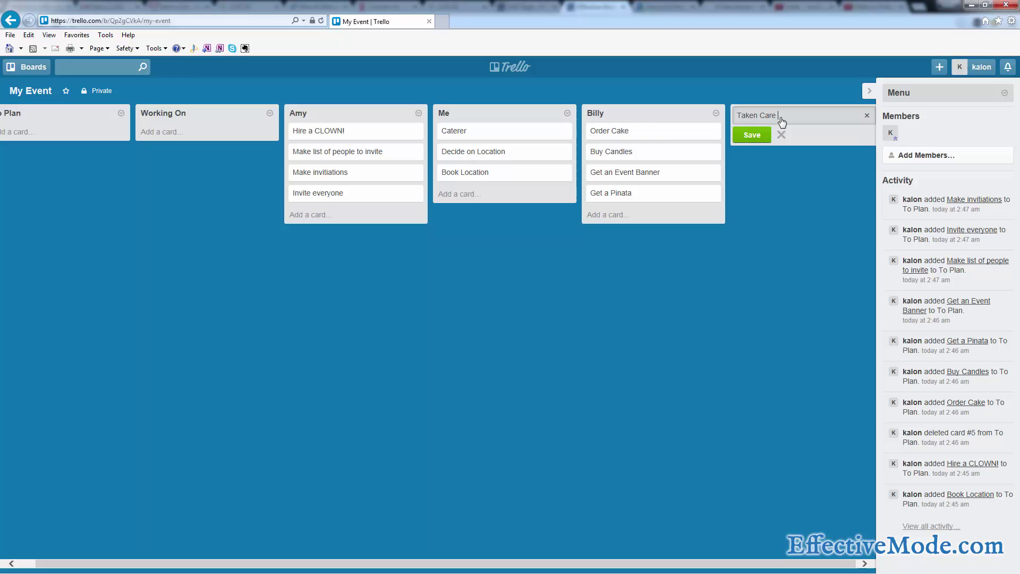
pyautogui.write(' Of')
pyautogui.press('Return')
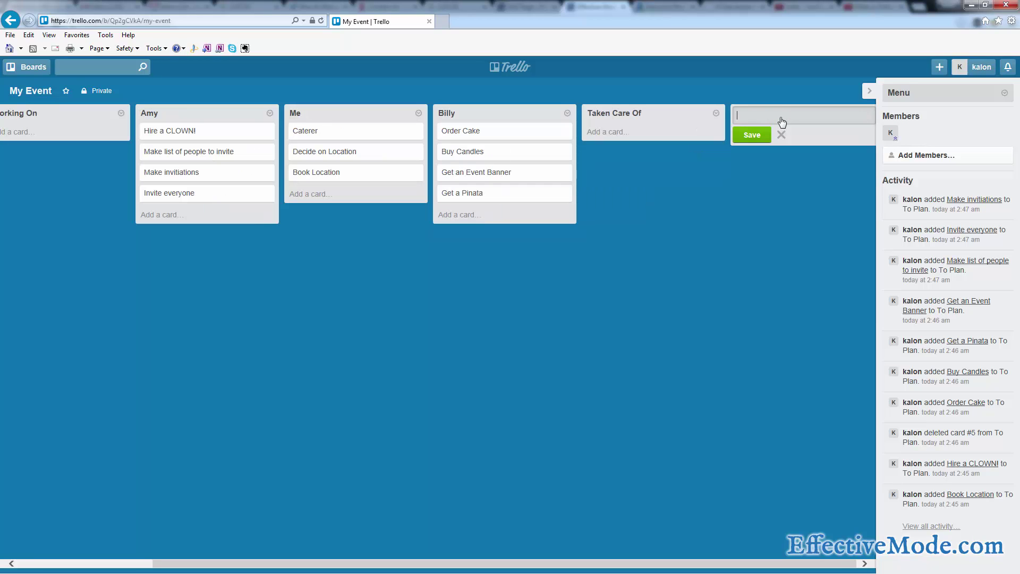
pyautogui.click(654, 284)
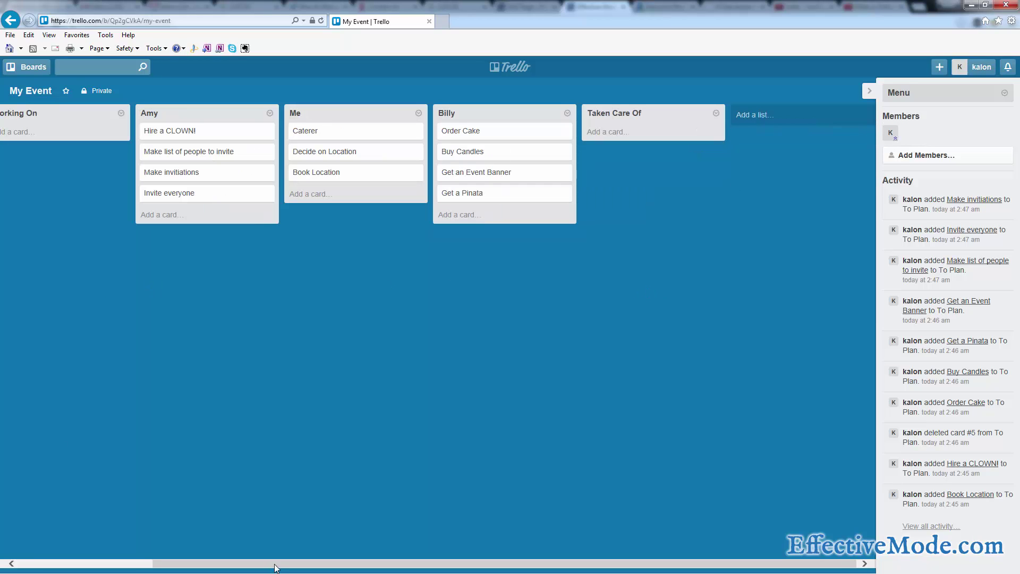
# Step: Move the Hire a CLOWN! and Caterer cards into Taken Care Of
pyautogui.moveTo(275, 567); pyautogui.dragTo(105, 564)
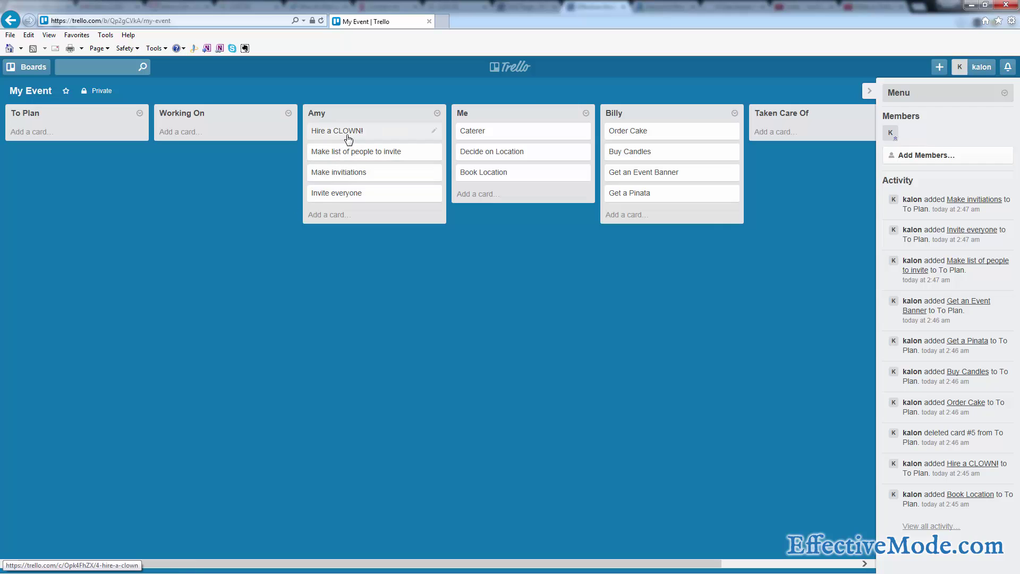
pyautogui.moveTo(348, 139); pyautogui.dragTo(744, 135)
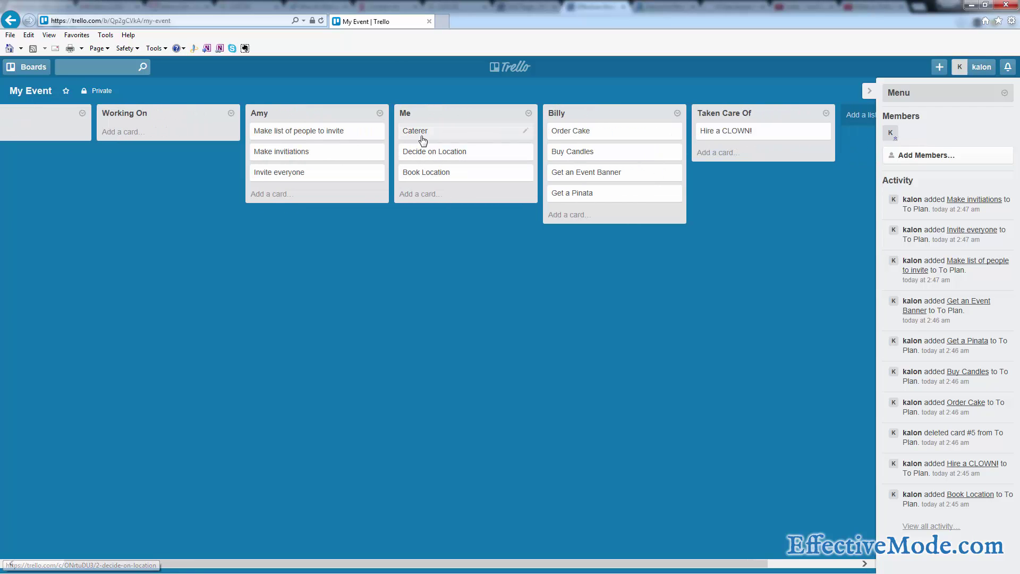
pyautogui.moveTo(423, 140); pyautogui.dragTo(717, 154)
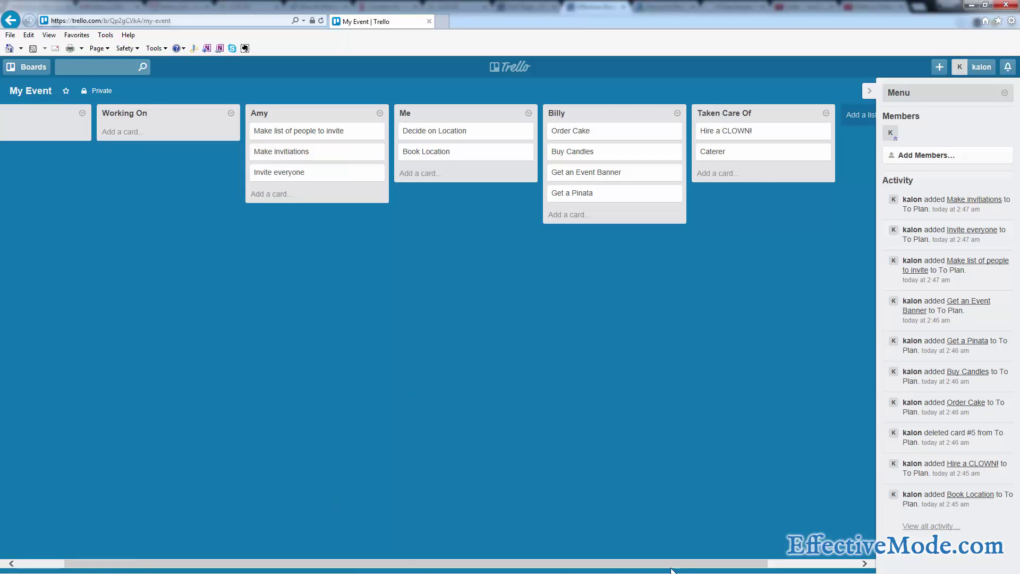
pyautogui.moveTo(687, 564); pyautogui.dragTo(611, 564)
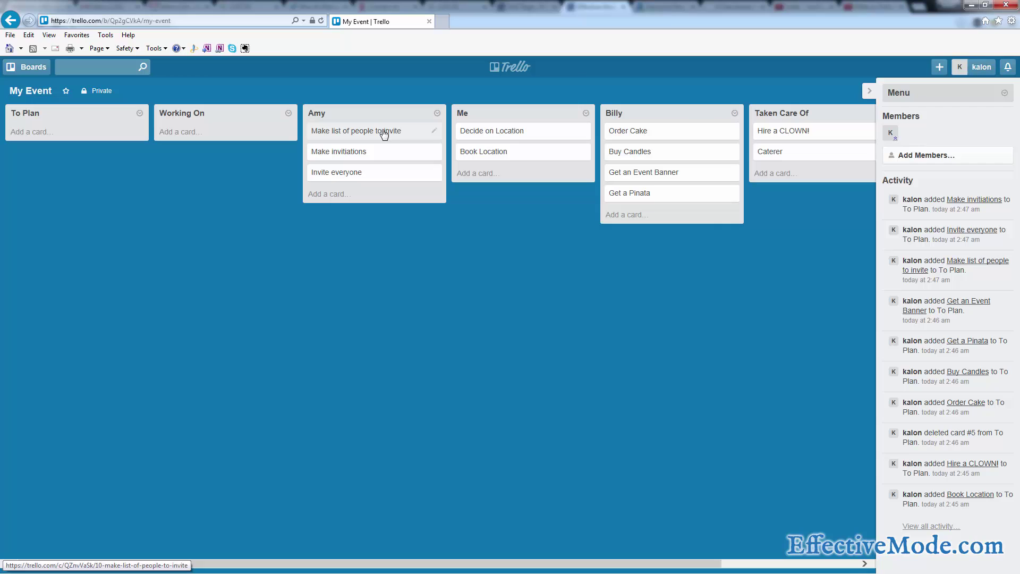
# Step: Post the comment 'what do you think about Burger King?' on the Decide on Location card
pyautogui.click(524, 135)
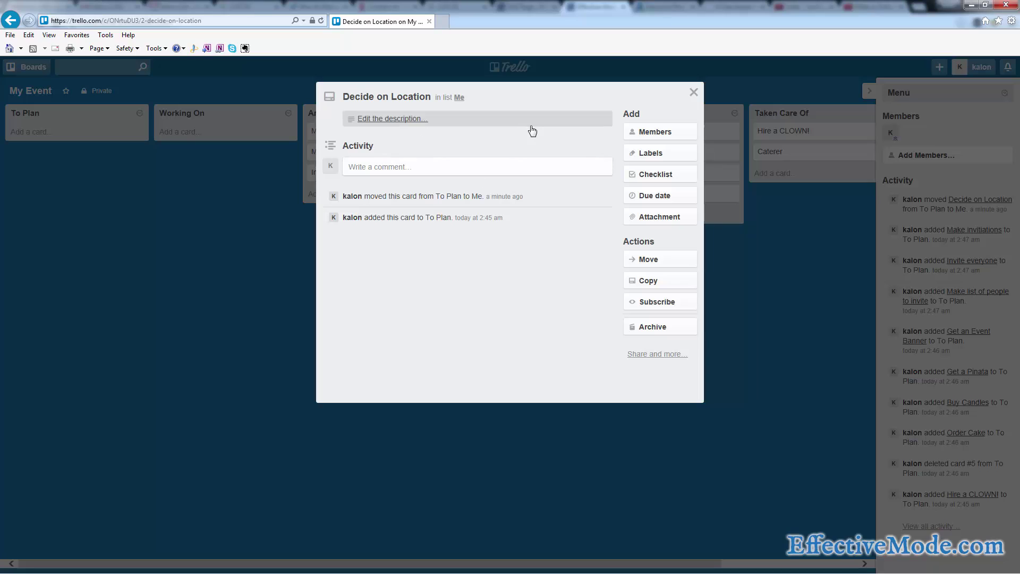
pyautogui.click(779, 340)
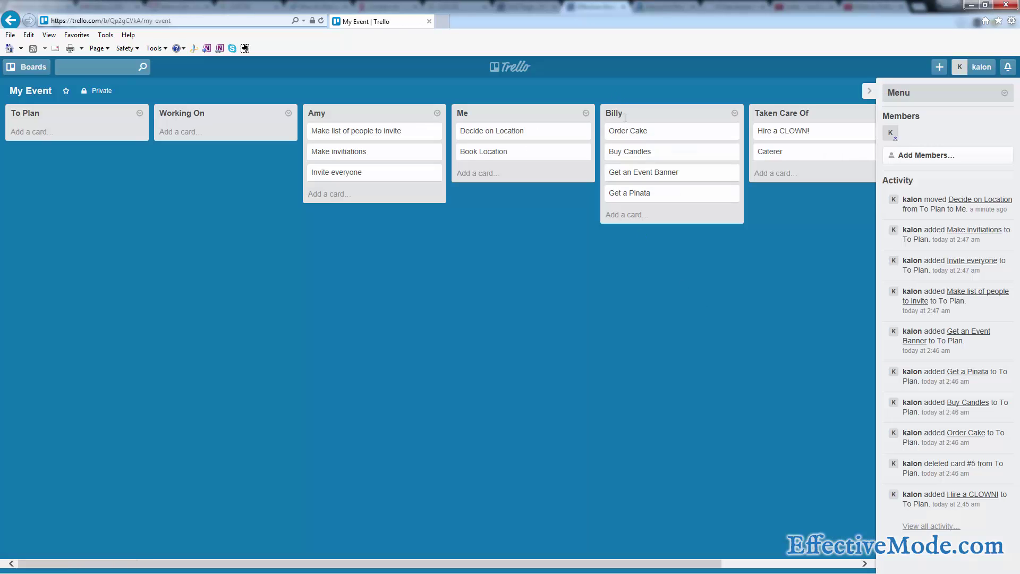
pyautogui.click(531, 133)
pyautogui.click(683, 135)
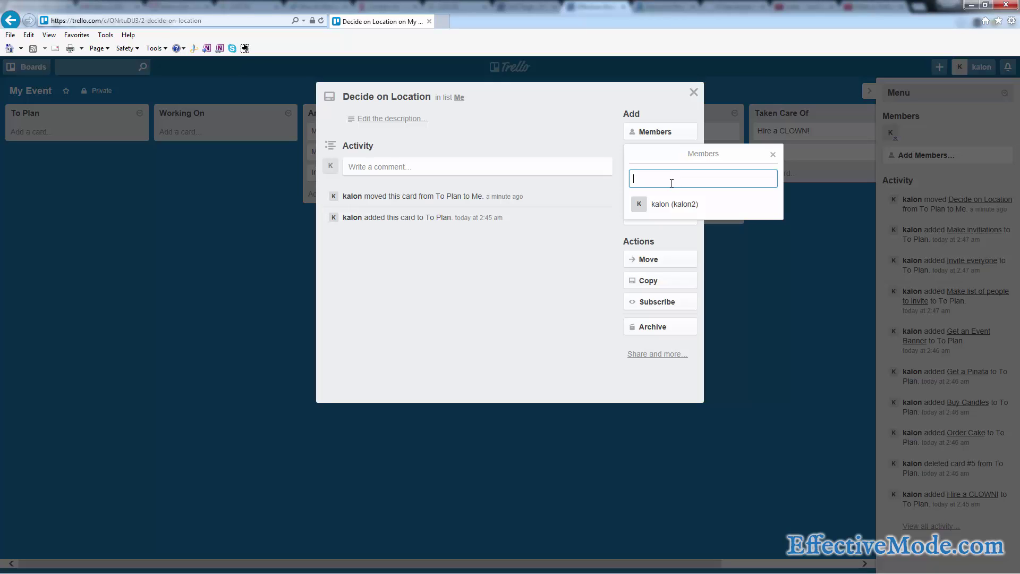
pyautogui.click(455, 164)
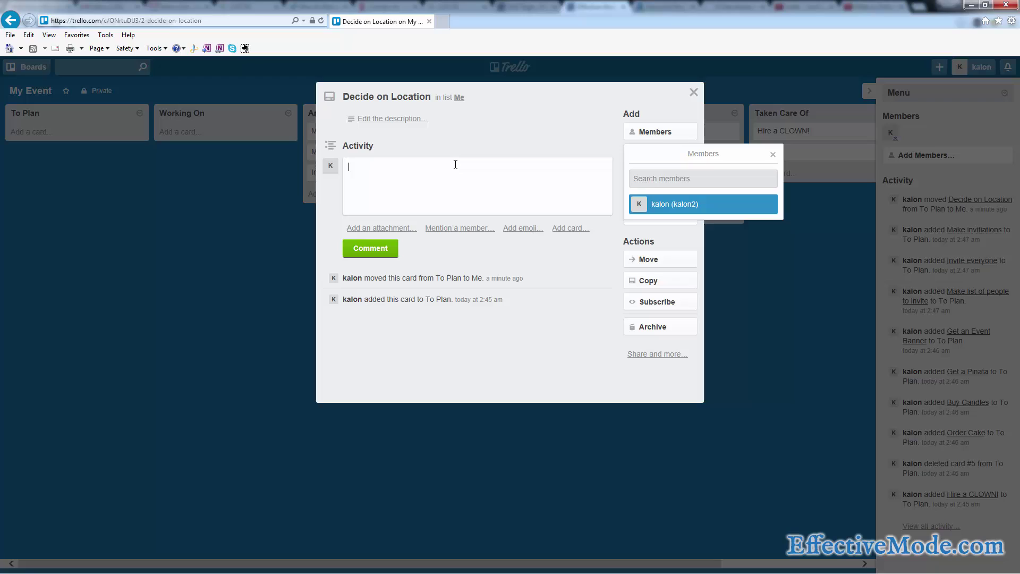
pyautogui.write('asdf')
pyautogui.press('BackSpace')
pyautogui.press('BackSpace')
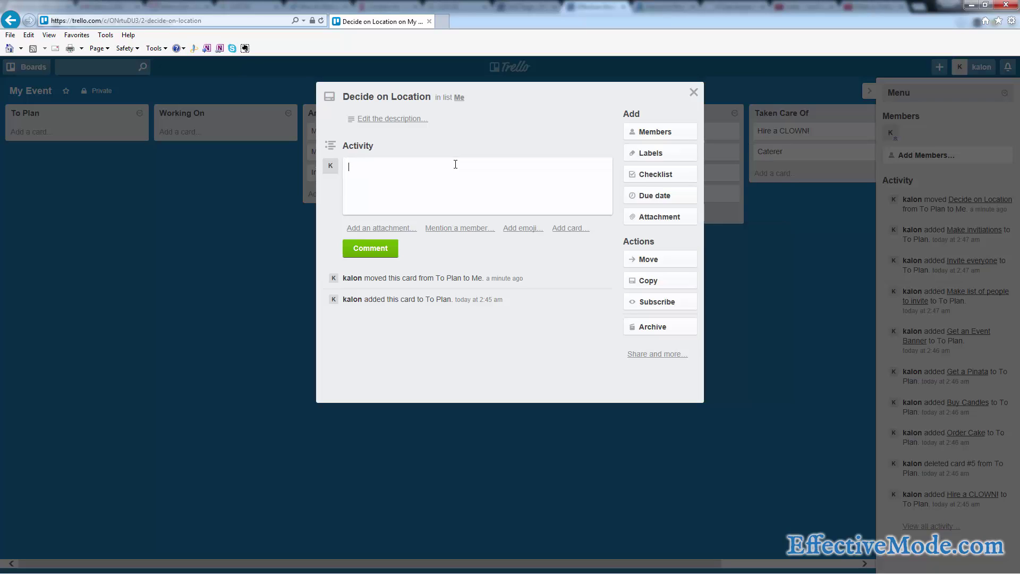
pyautogui.write('what do you think about Burger King?')
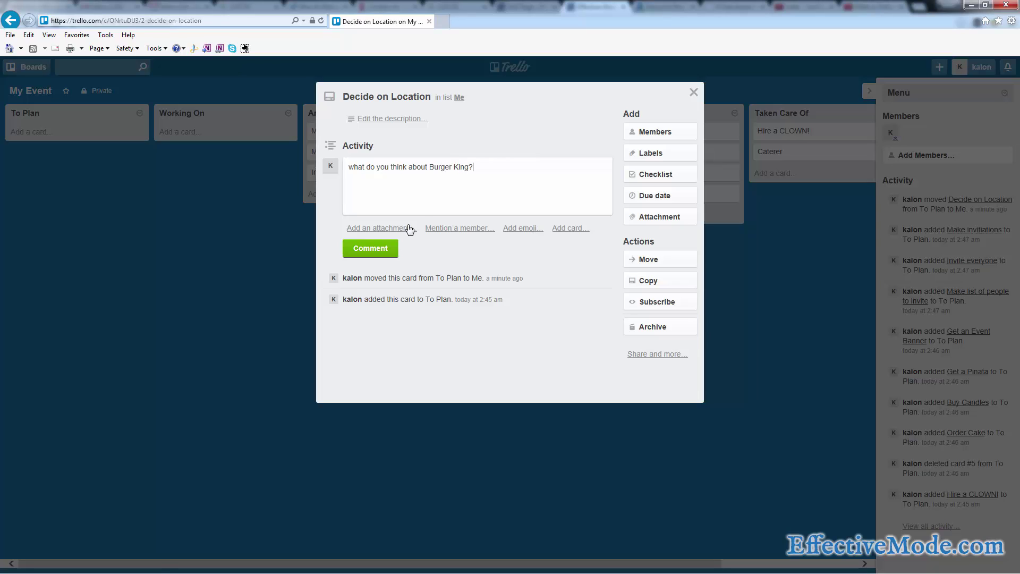
pyautogui.click(371, 248)
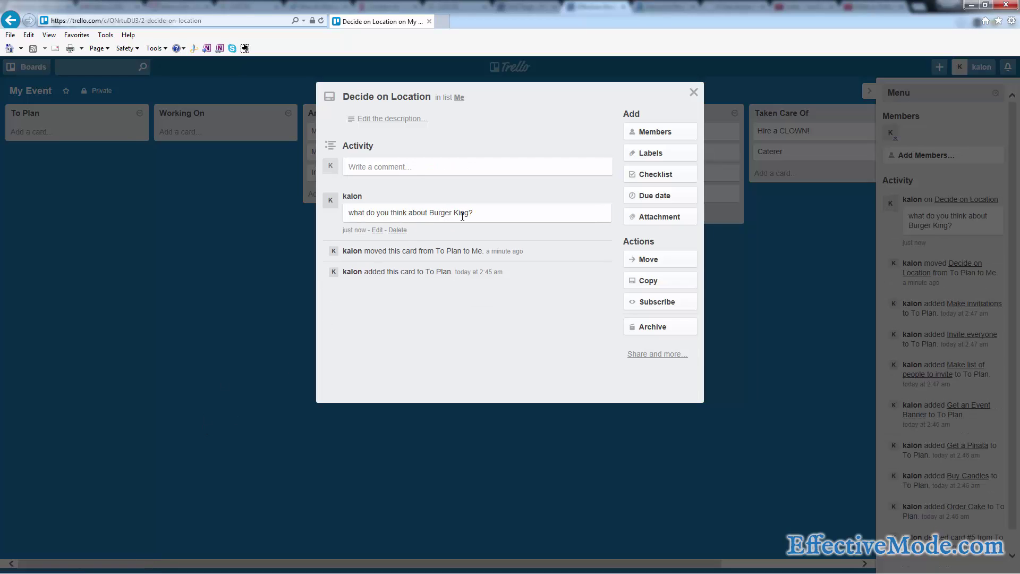
# Step: Post a reply comment 'That's a terrible idea' and close the card
pyautogui.click(409, 166)
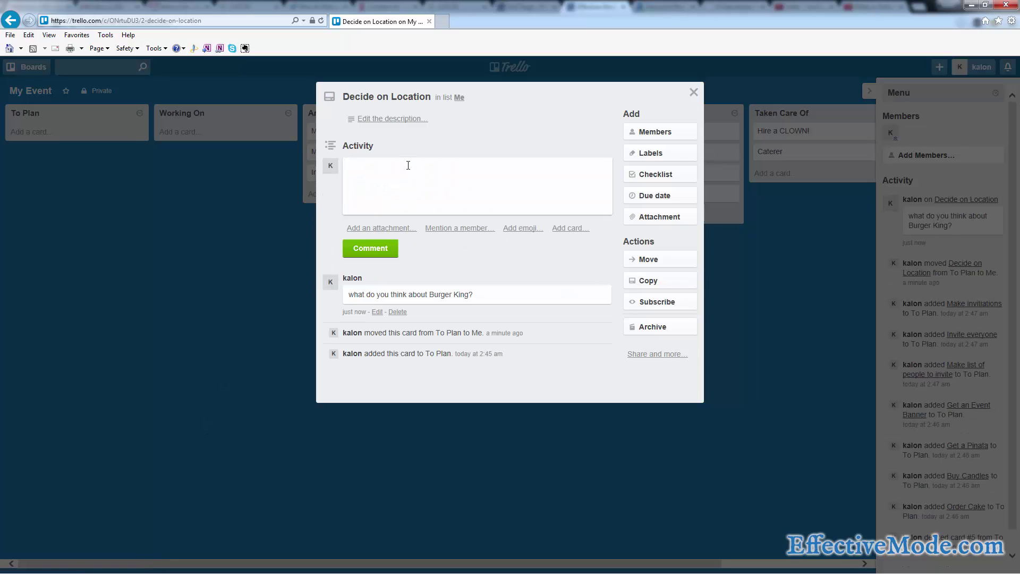
pyautogui.write("That's a terrible idea")
pyautogui.click(373, 250)
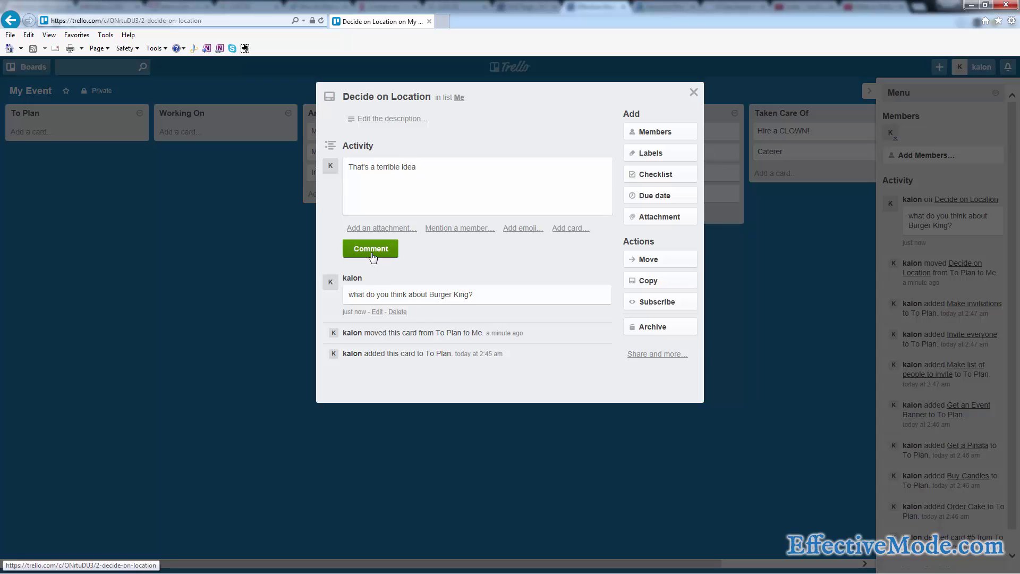
pyautogui.click(257, 282)
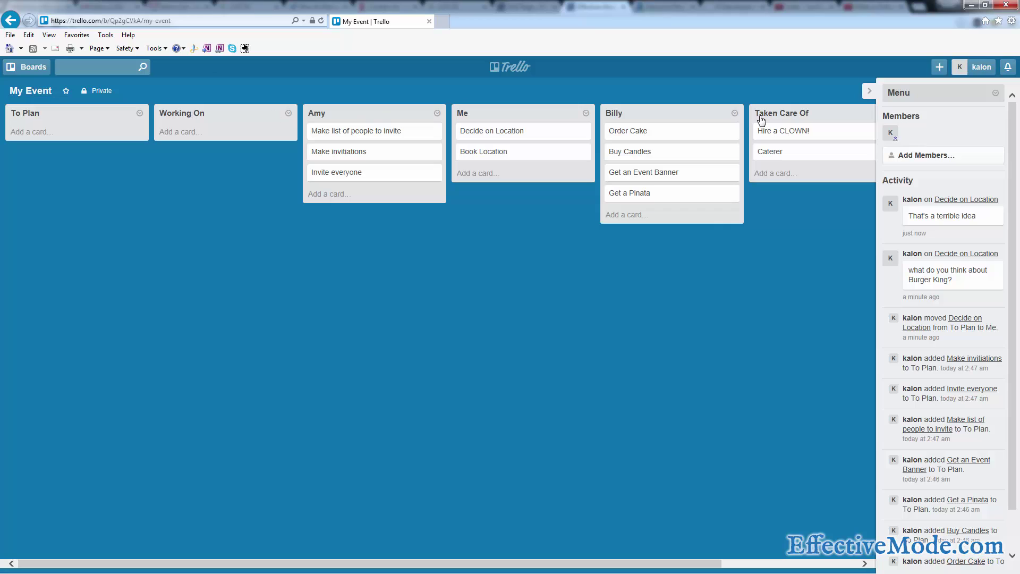
# Step: Move Order Cake, Buy Candles, Get an Event Banner, Get a Pinata and Decide on Location into To Plan
pyautogui.moveTo(690, 130); pyautogui.dragTo(106, 136)
pyautogui.moveTo(640, 137); pyautogui.dragTo(84, 159)
pyautogui.moveTo(651, 140); pyautogui.dragTo(55, 151)
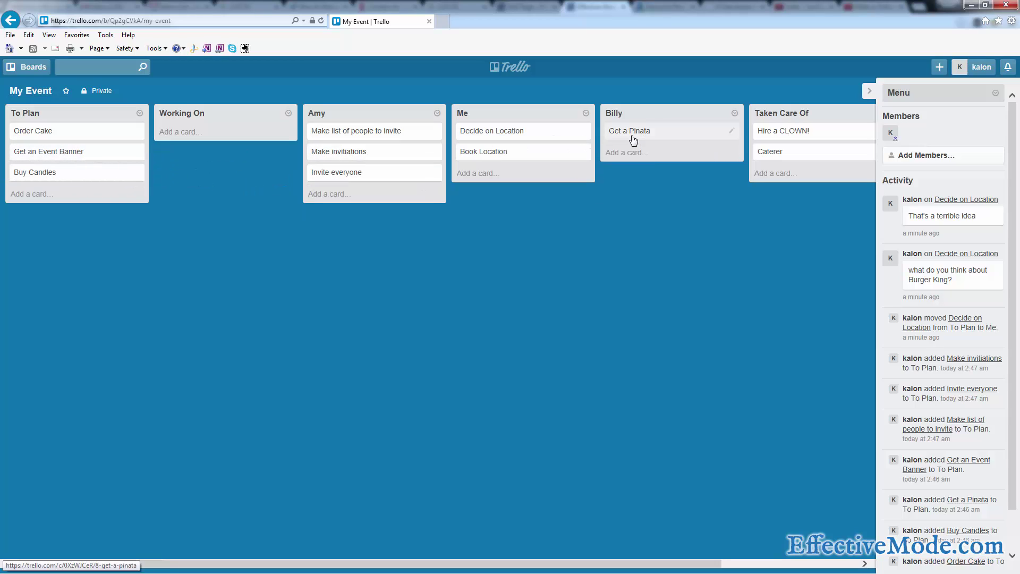
pyautogui.moveTo(632, 139); pyautogui.dragTo(43, 175)
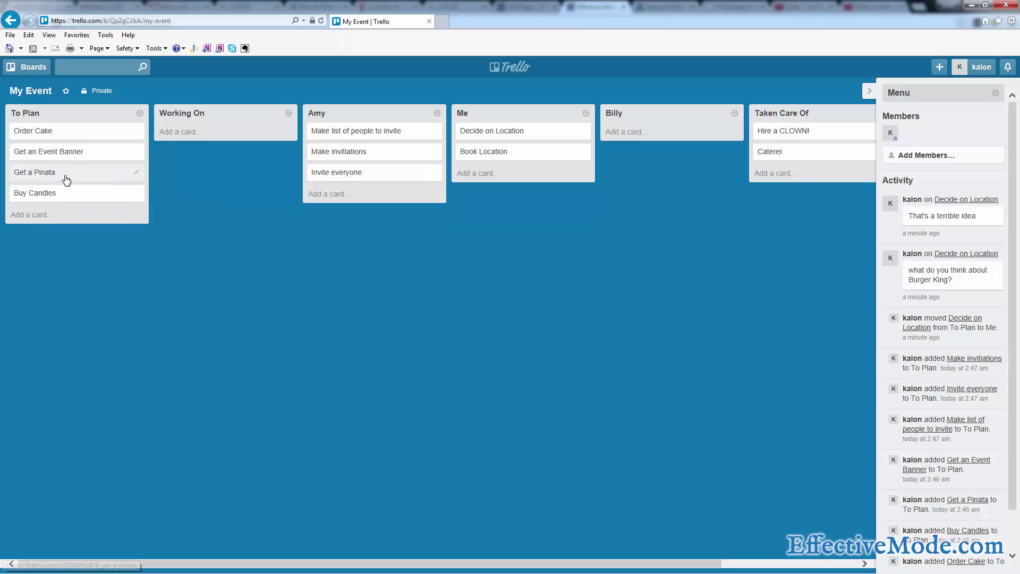
pyautogui.moveTo(465, 132); pyautogui.dragTo(48, 198)
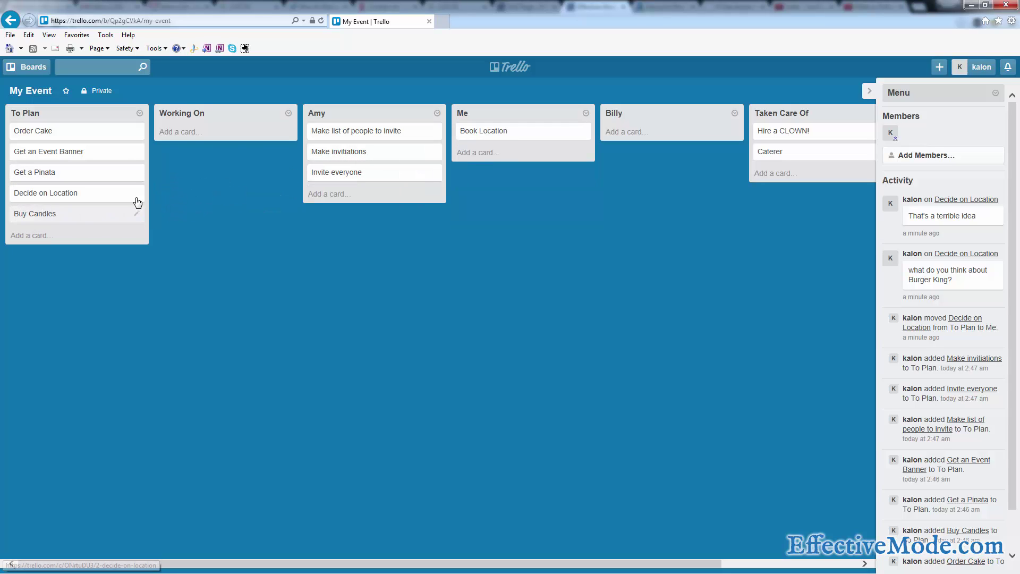